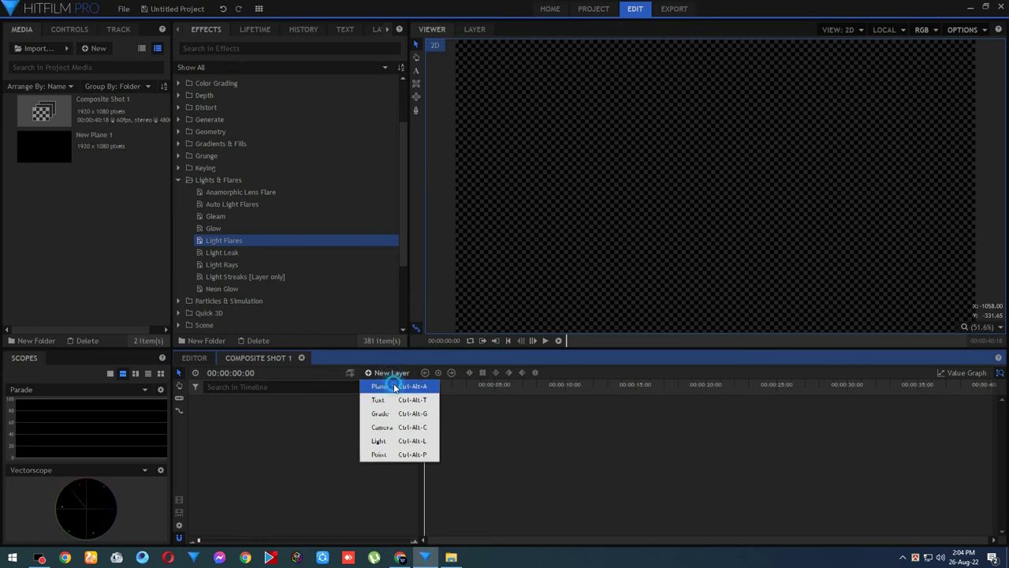
# Step: Create a new plane layer in the composite shot and apply the Light Flares effect to it
pyautogui.click(562, 320)
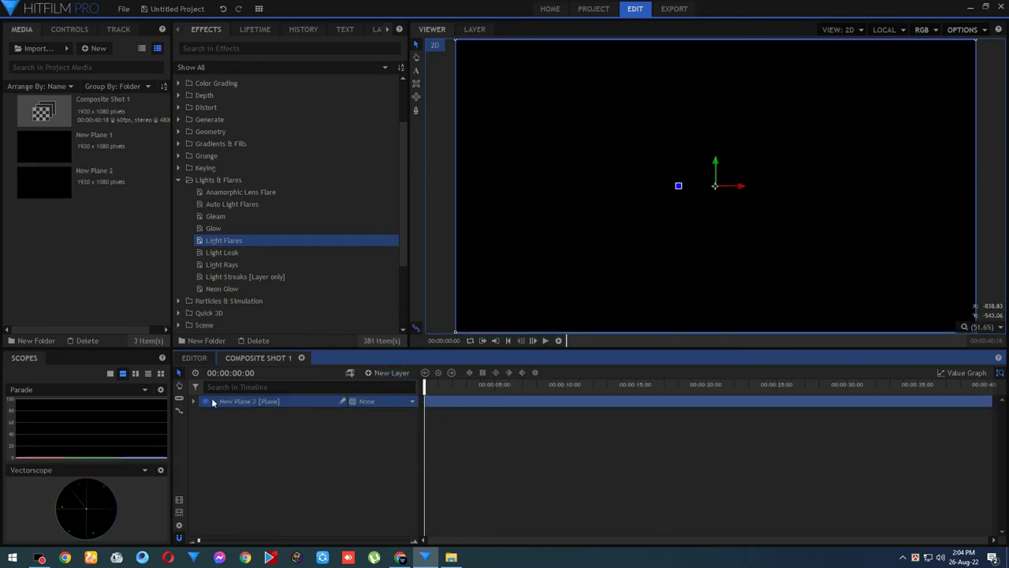
pyautogui.moveTo(226, 242); pyautogui.dragTo(274, 403)
# Step: Set the flare type to Sun spike and move the flare's hotspot near the frame's center, at about -7, 15
pyautogui.click(215, 441)
pyautogui.scroll(-3, 344, 468)
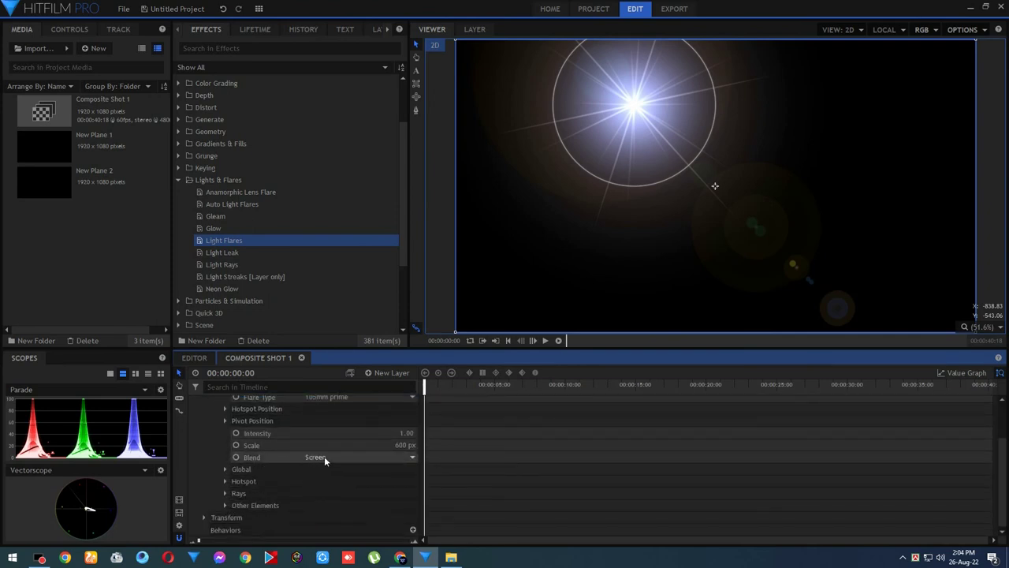
pyautogui.scroll(2, 324, 456)
pyautogui.click(327, 431)
pyautogui.scroll(-6, 347, 418)
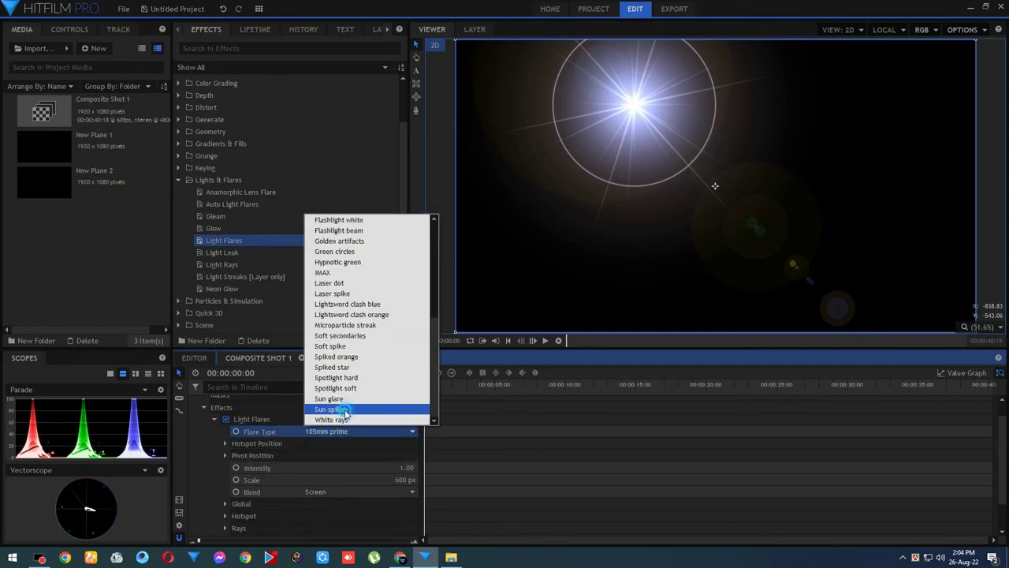
pyautogui.click(331, 409)
pyautogui.moveTo(634, 103); pyautogui.dragTo(715, 187)
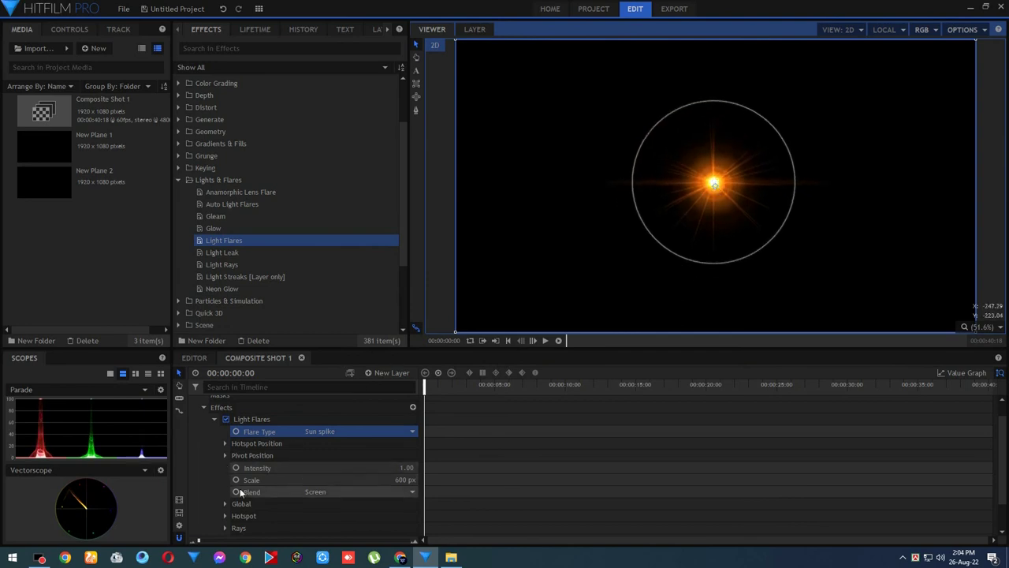
# Step: Enlarge the Light Flares scale to 2090 px
pyautogui.click(226, 443)
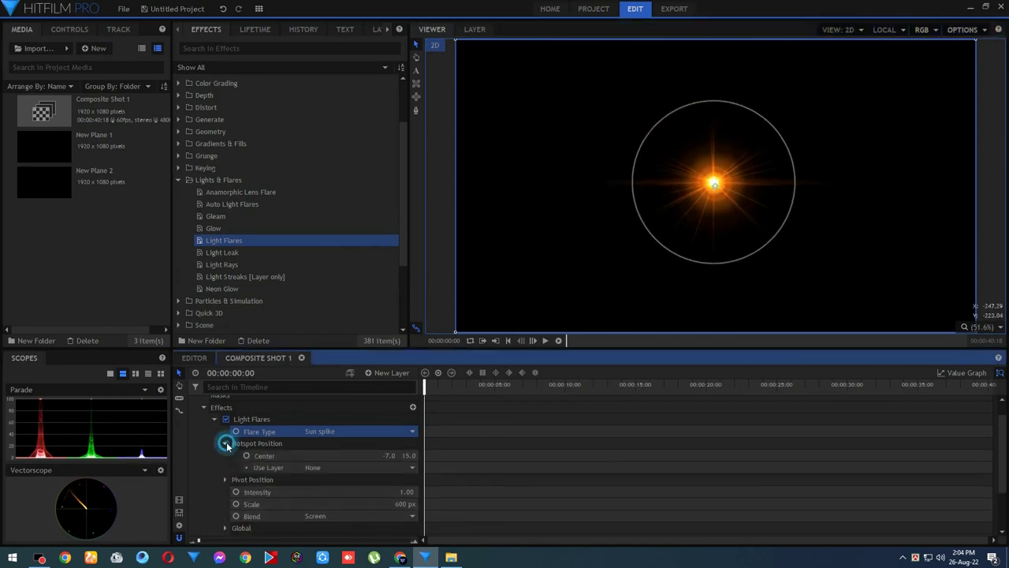
pyautogui.click(225, 479)
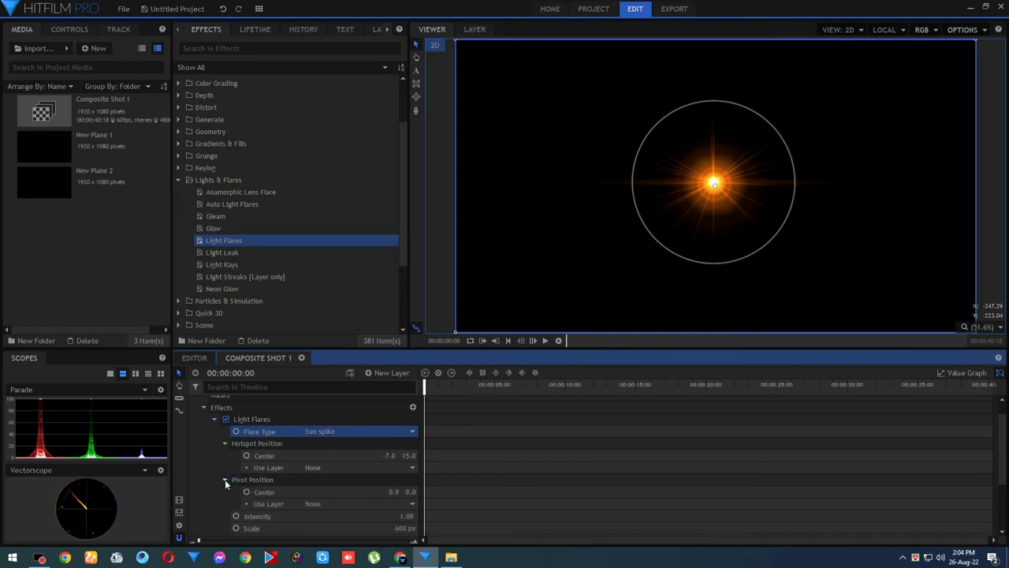
pyautogui.scroll(-1, 281, 488)
pyautogui.moveTo(382, 495); pyautogui.dragTo(529, 493)
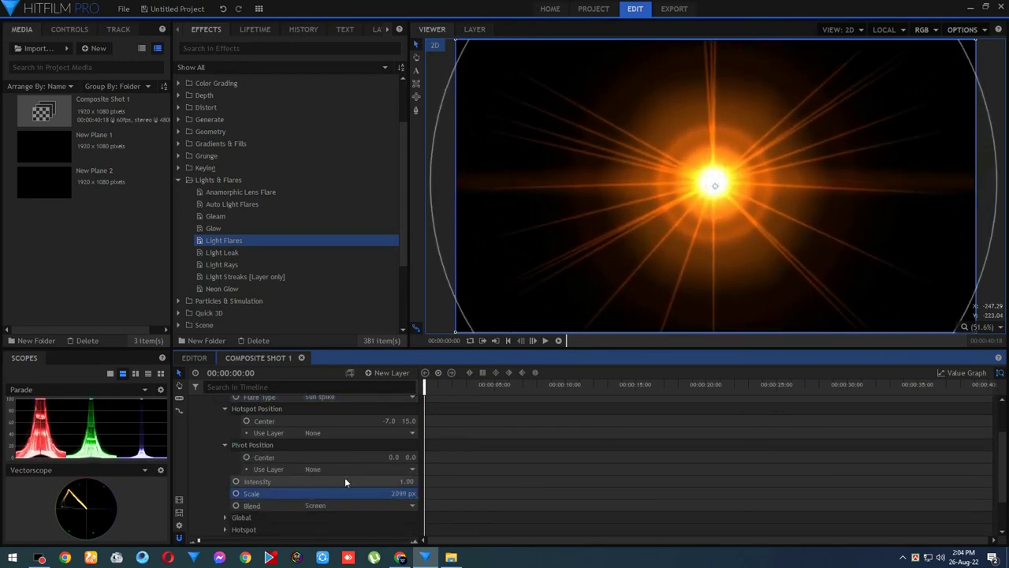
# Step: Set the flare rays' Quantity Scale to 0.00 and their Brightness to 1.84
pyautogui.scroll(-2, 247, 493)
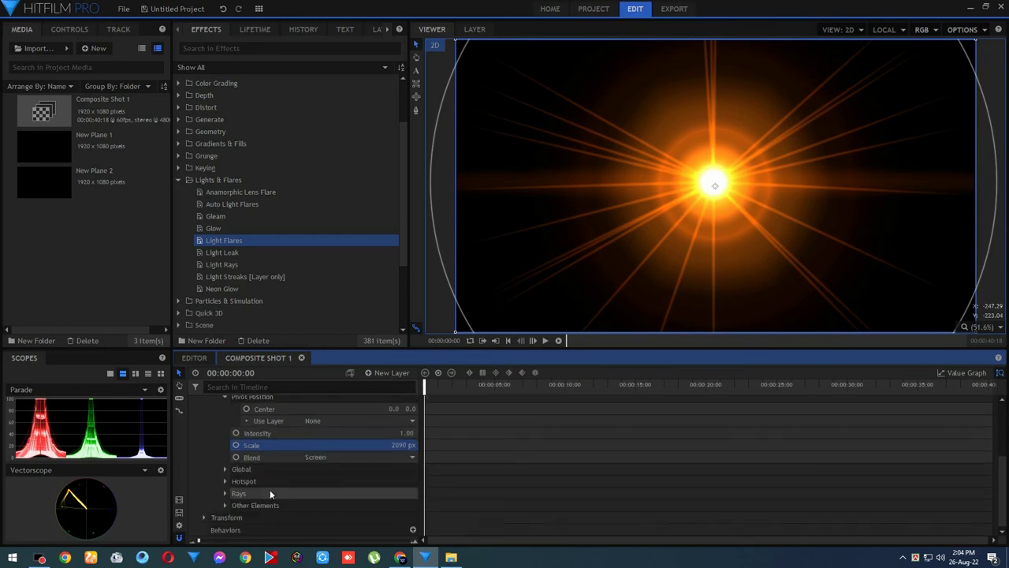
pyautogui.click(226, 494)
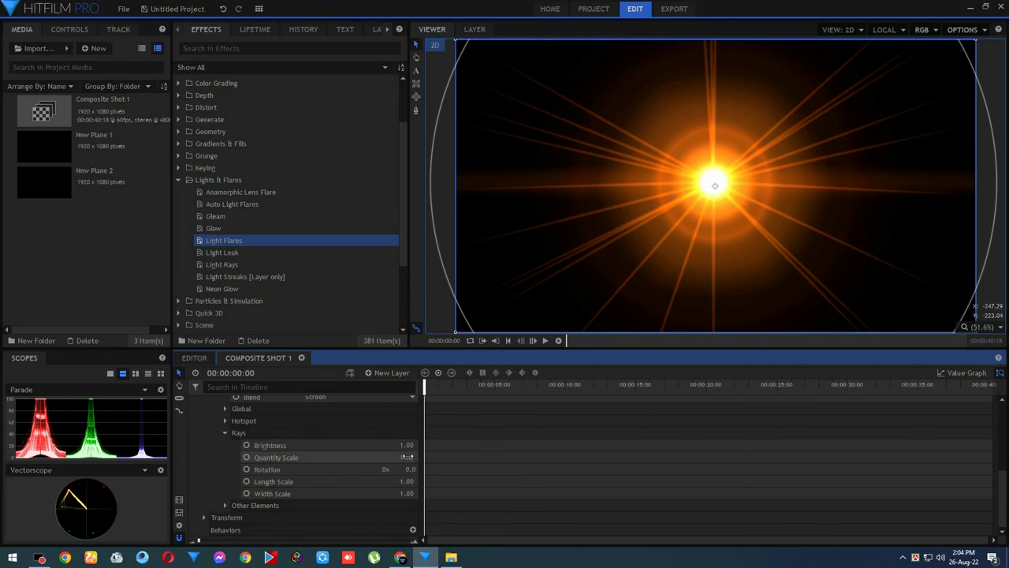
pyautogui.moveTo(407, 458); pyautogui.dragTo(339, 457)
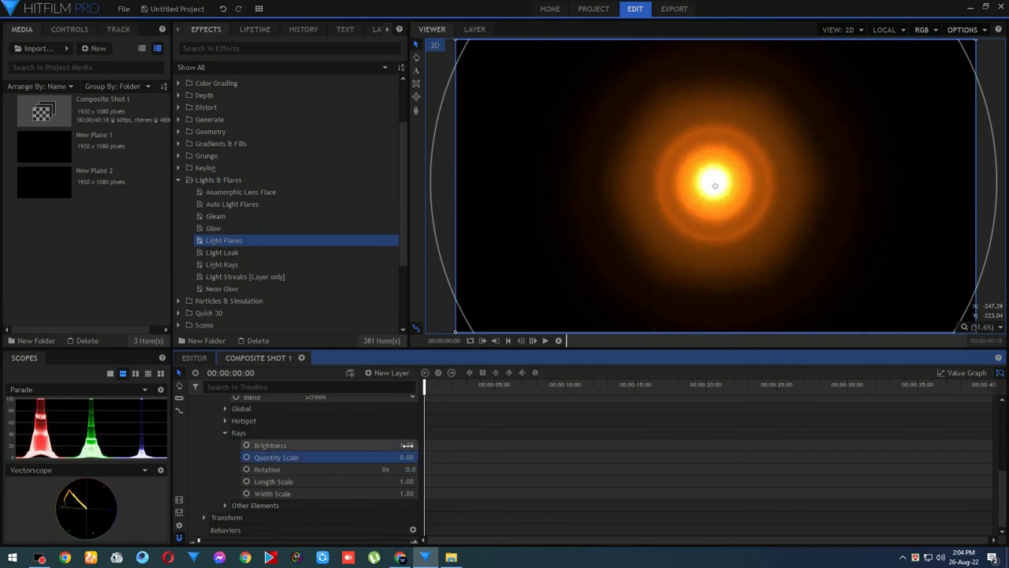
pyautogui.click(407, 446)
# Step: Lower the flare's global Gamma to 0.18 at the start of the timeline
pyautogui.scroll(1, 275, 462)
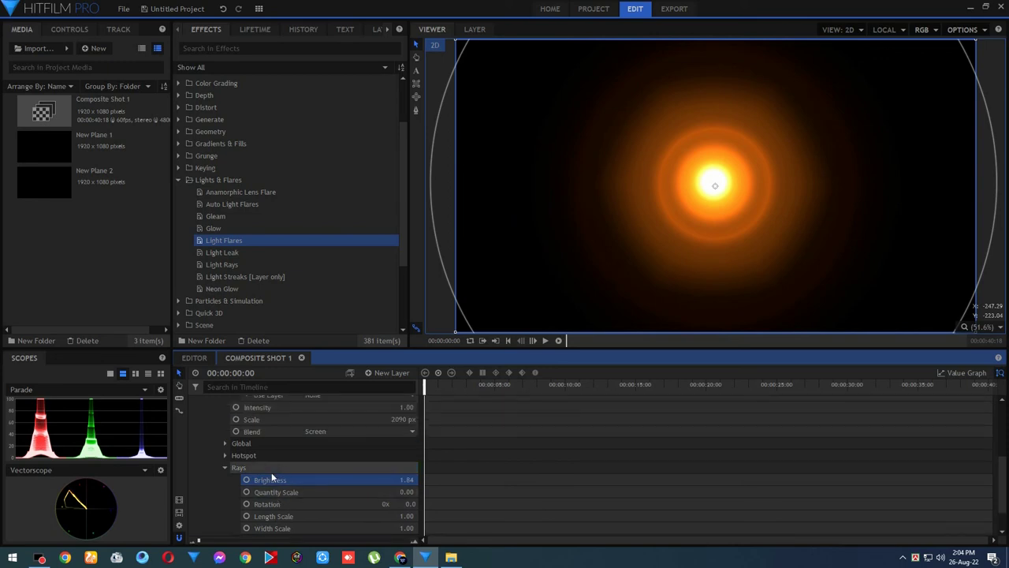
pyautogui.scroll(3, 263, 466)
pyautogui.scroll(-2, 292, 483)
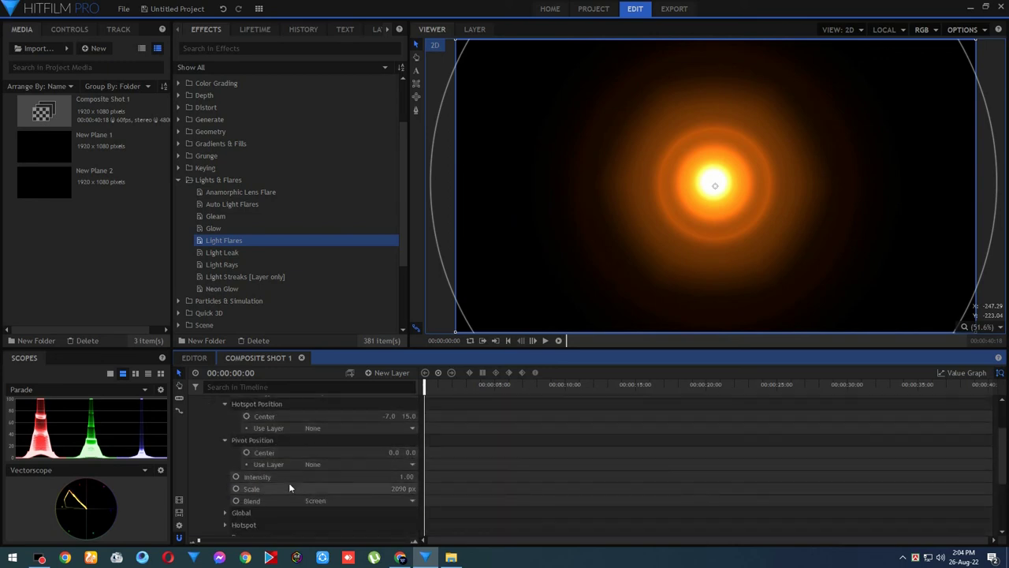
pyautogui.scroll(-2, 288, 481)
pyautogui.scroll(-1, 289, 481)
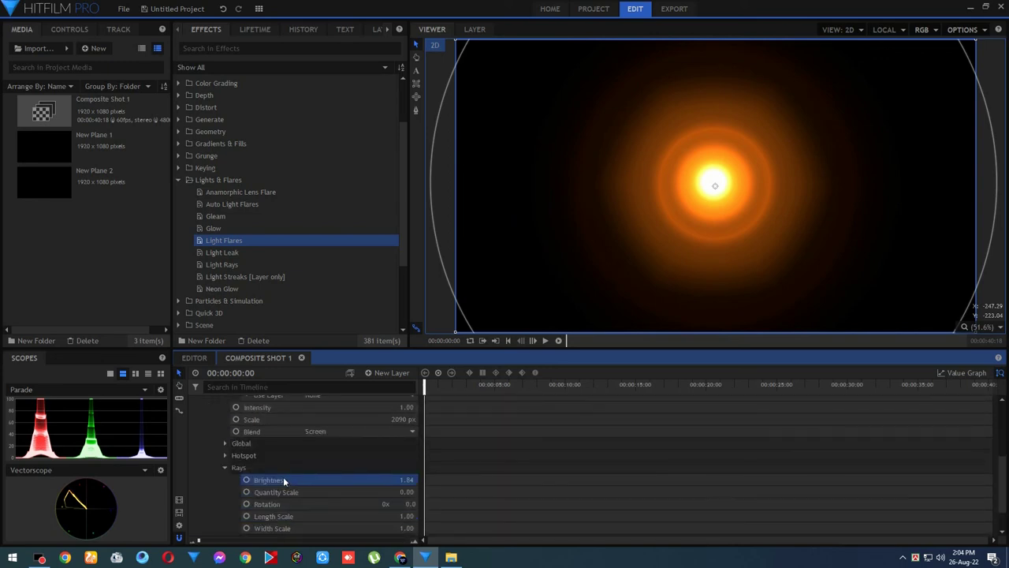
pyautogui.click(225, 443)
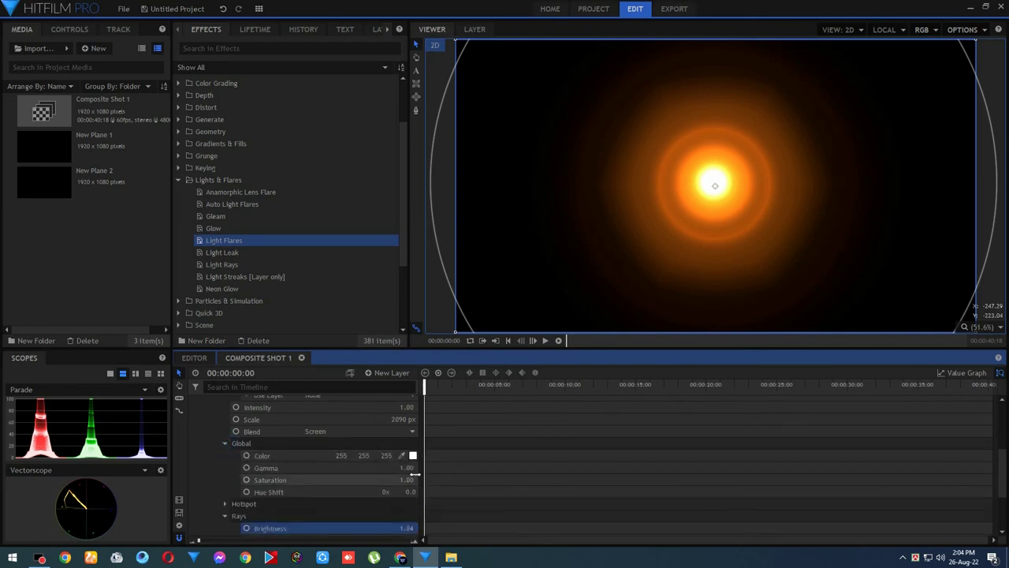
pyautogui.moveTo(403, 468); pyautogui.dragTo(332, 468)
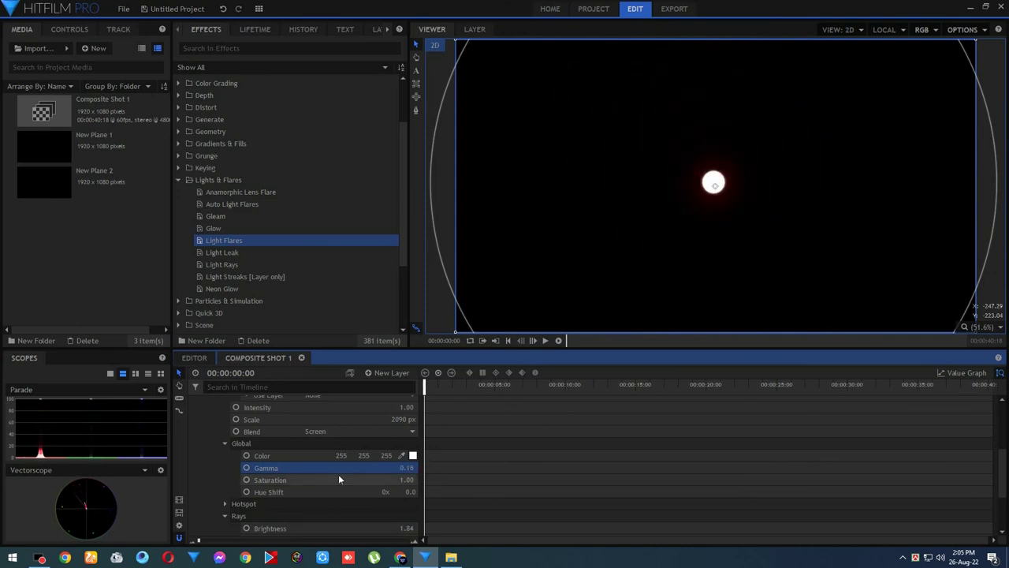
# Step: Animate the flare's Gamma up to 1.14 with a second keyframe at 00:00:04:04, and play back the animation
pyautogui.moveTo(424, 385); pyautogui.dragTo(473, 385)
pyautogui.moveTo(406, 468); pyautogui.dragTo(481, 468)
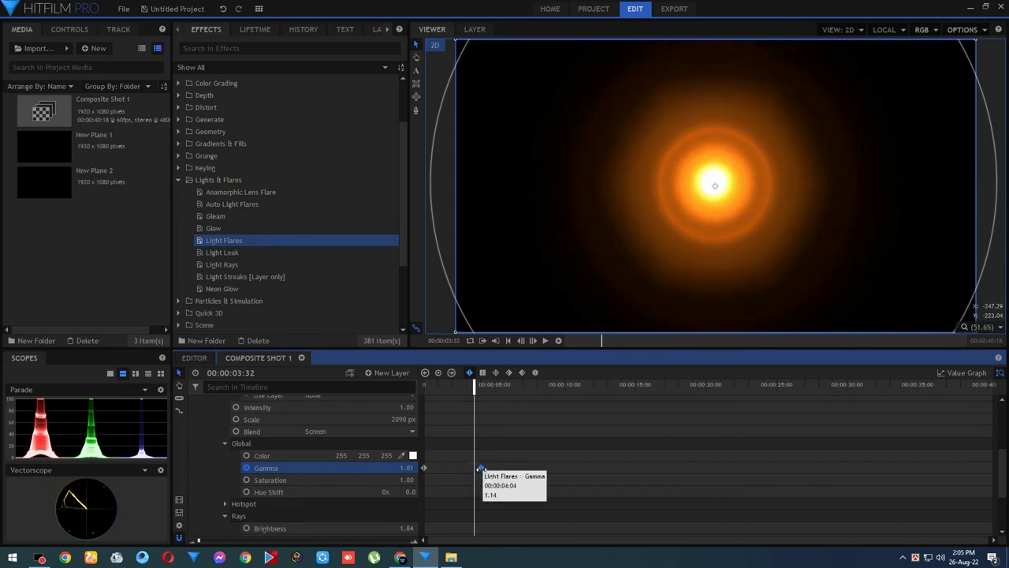
pyautogui.moveTo(478, 388); pyautogui.dragTo(367, 402)
pyautogui.click(546, 340)
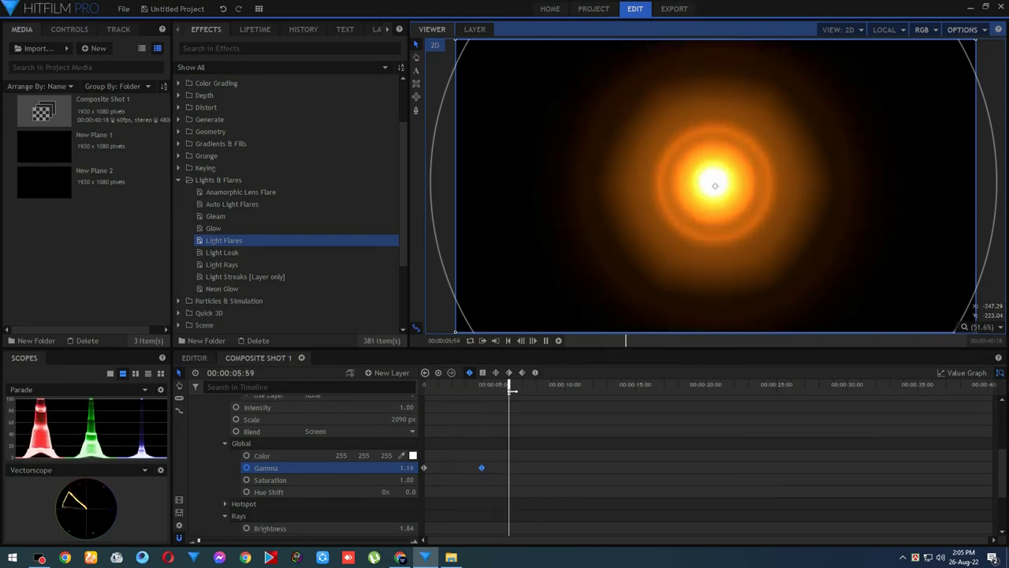
pyautogui.click(522, 386)
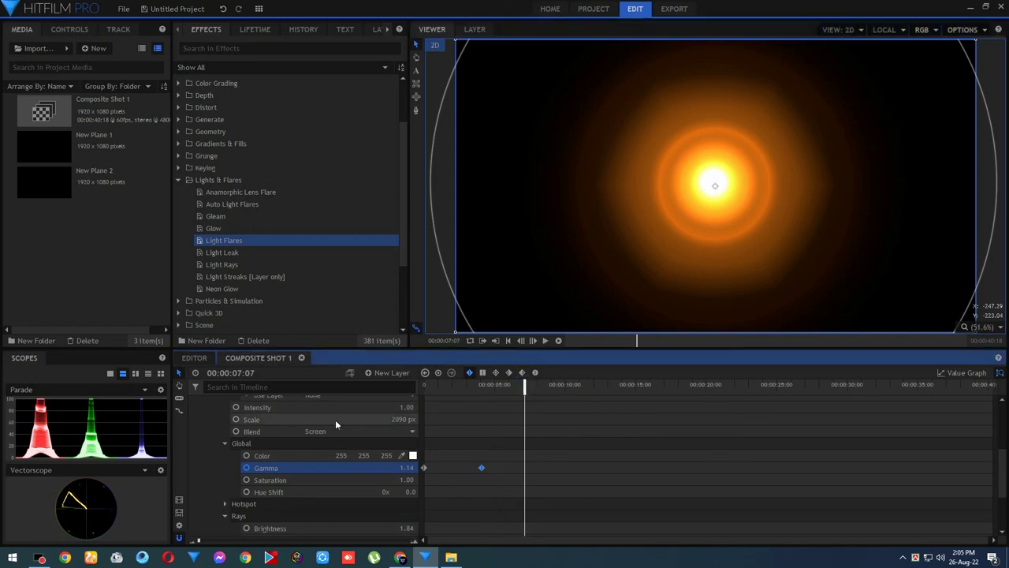
# Step: Apply the Heat Distortion effect from the Distort category to the flare's plane layer
pyautogui.scroll(3, 255, 463)
pyautogui.scroll(5, 255, 463)
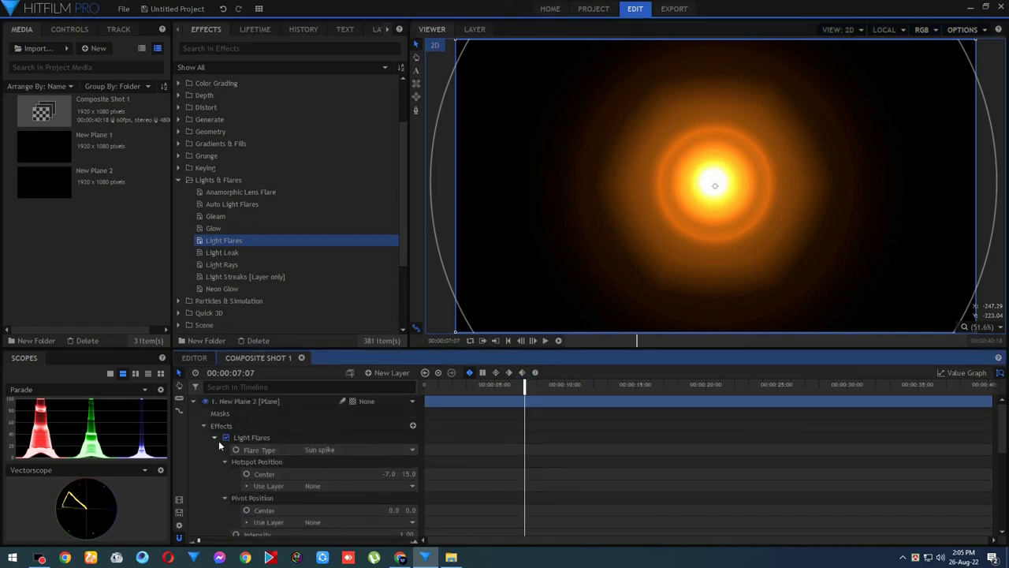
pyautogui.click(215, 438)
pyautogui.click(178, 179)
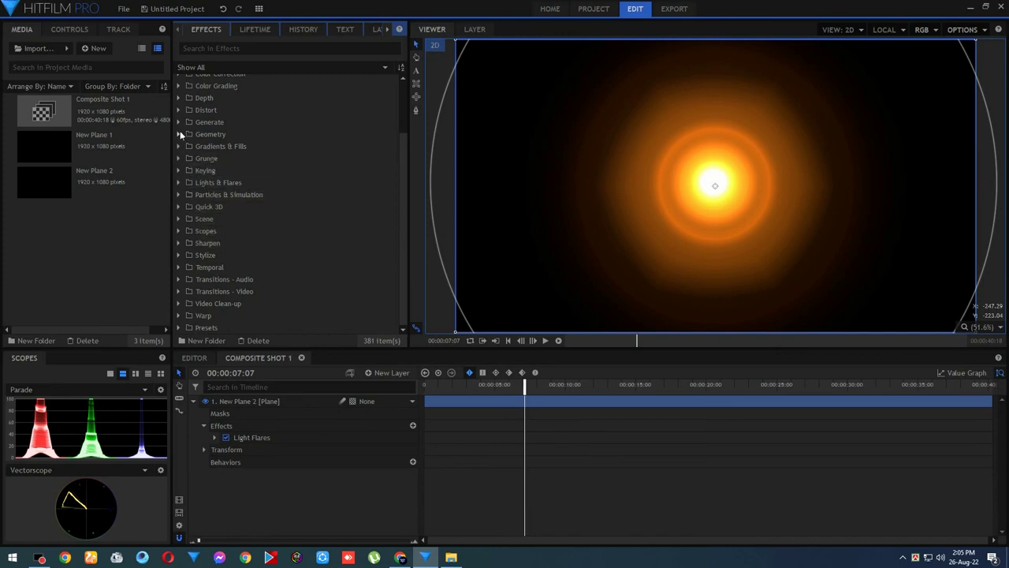
pyautogui.click(179, 109)
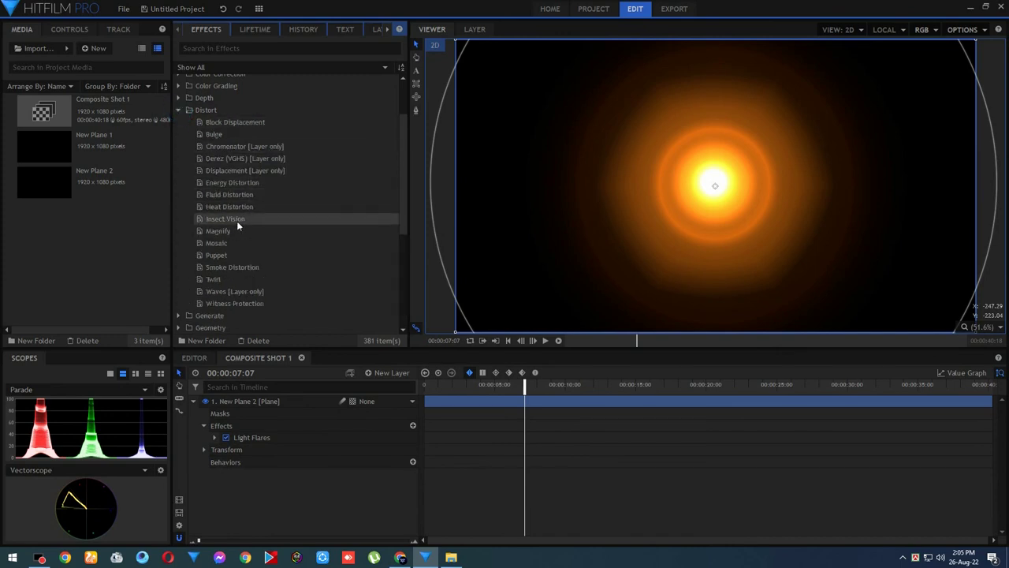
pyautogui.moveTo(234, 208); pyautogui.dragTo(268, 434)
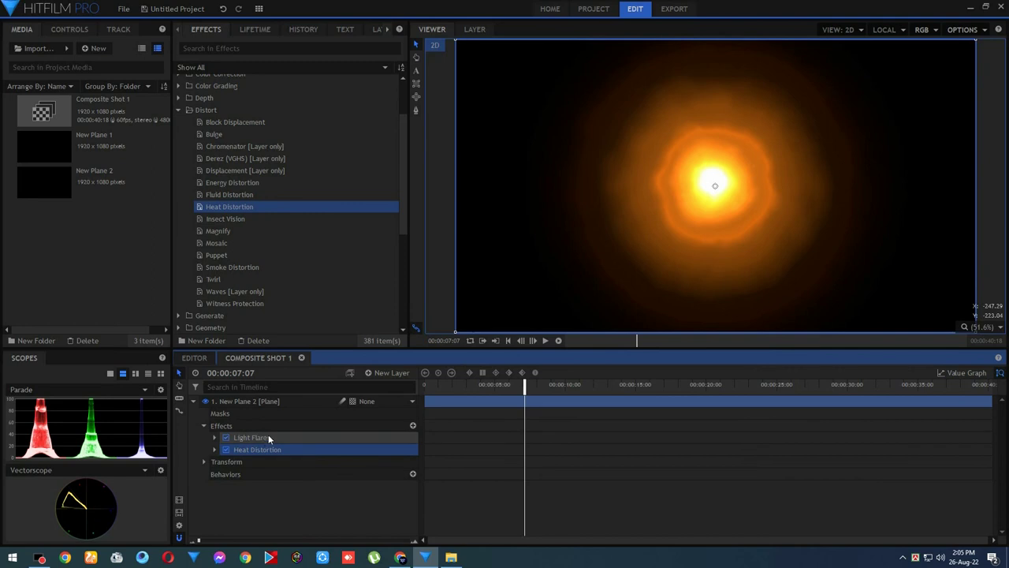
# Step: Set the Heat Distortion animation's Wind Speed to 118 px/s and Noise Speed to 0.20
pyautogui.click(214, 449)
pyautogui.scroll(-1, 228, 470)
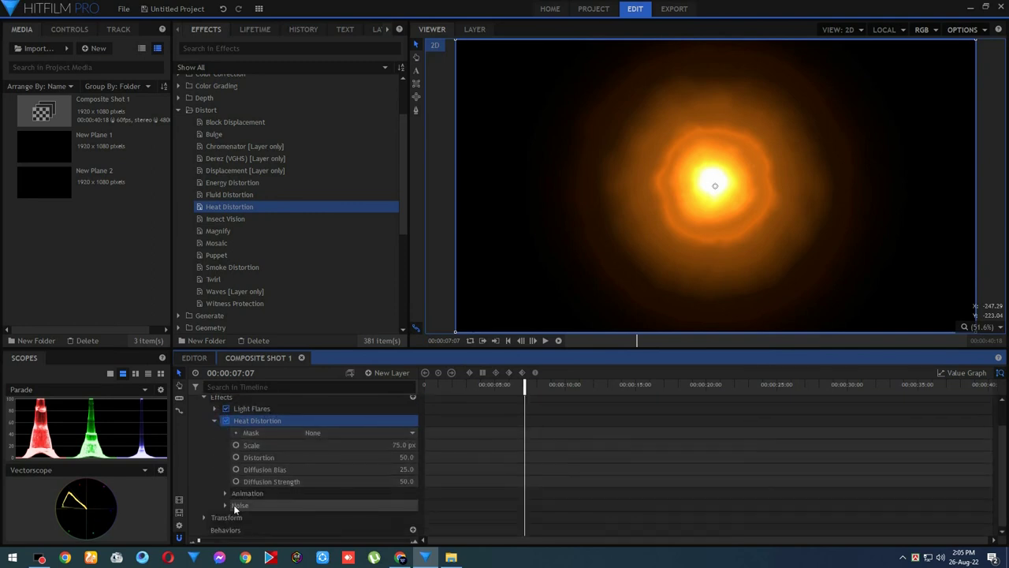
pyautogui.click(225, 494)
pyautogui.scroll(-1, 229, 497)
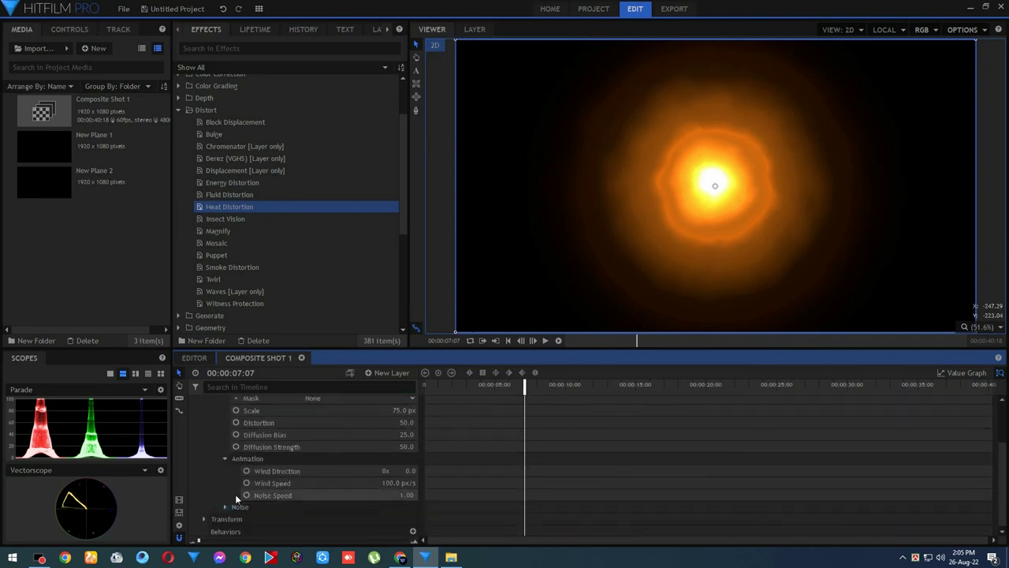
pyautogui.click(391, 482)
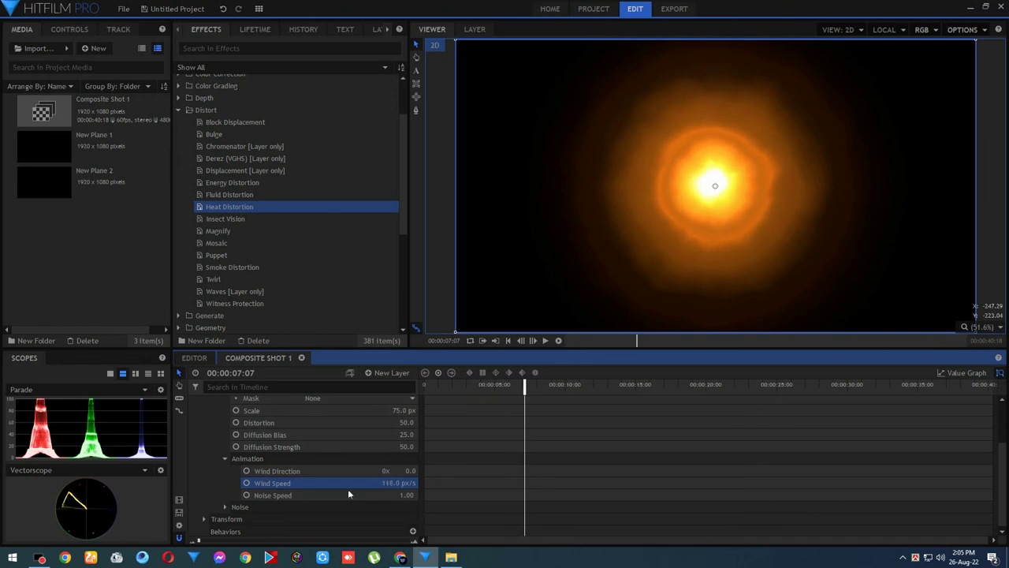
pyautogui.moveTo(412, 495); pyautogui.dragTo(384, 494)
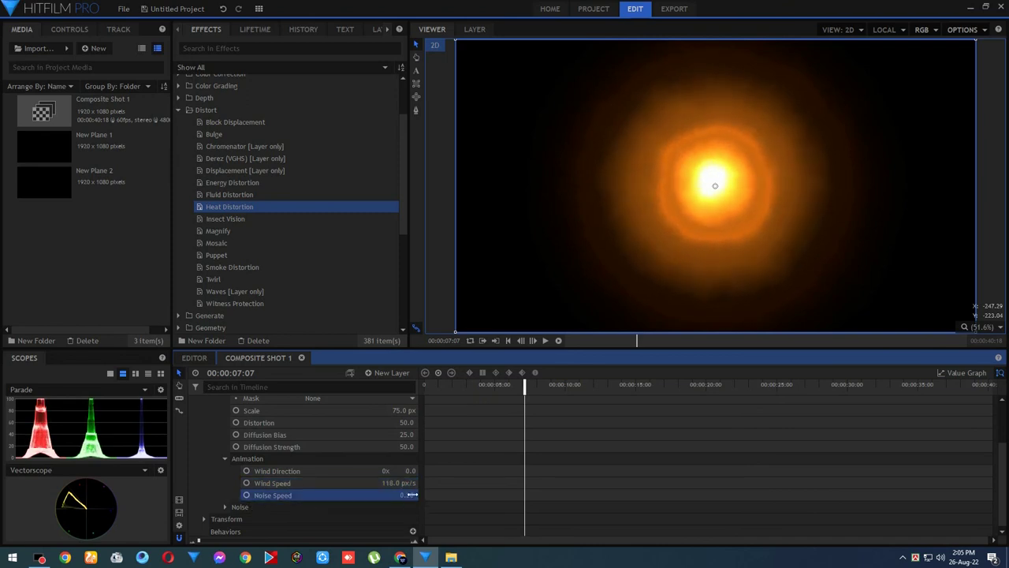
# Step: Set the distortion noise's Axis Scale to 369% in X and 426% in Y, and play back the result
pyautogui.click(225, 506)
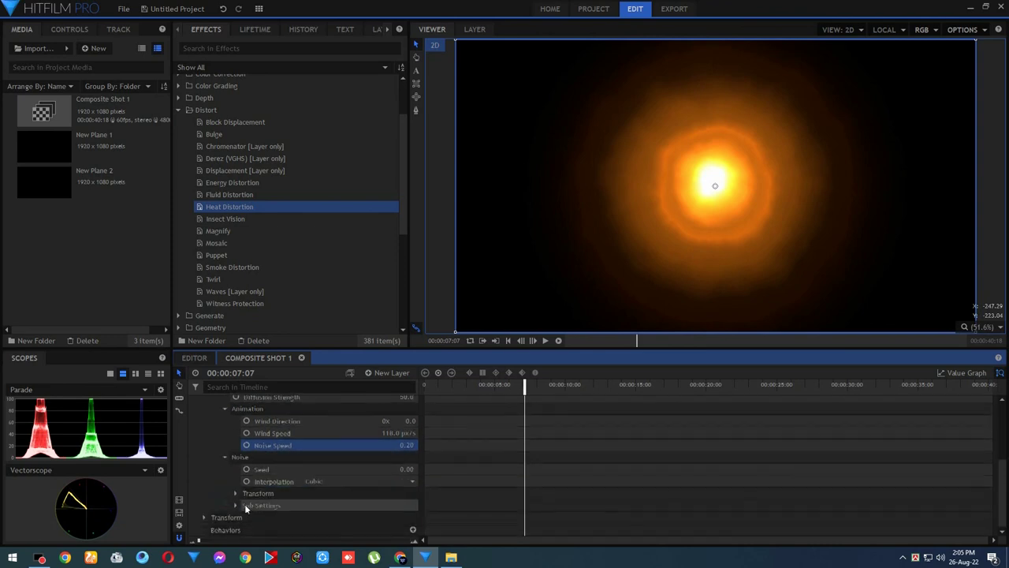
pyautogui.click(250, 493)
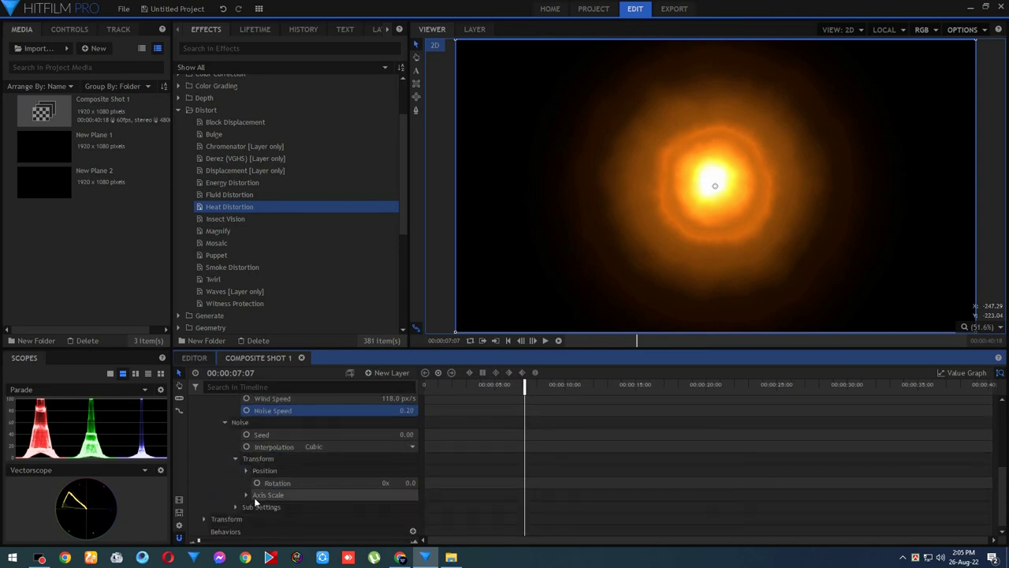
pyautogui.click(246, 495)
pyautogui.moveTo(394, 481); pyautogui.dragTo(416, 492)
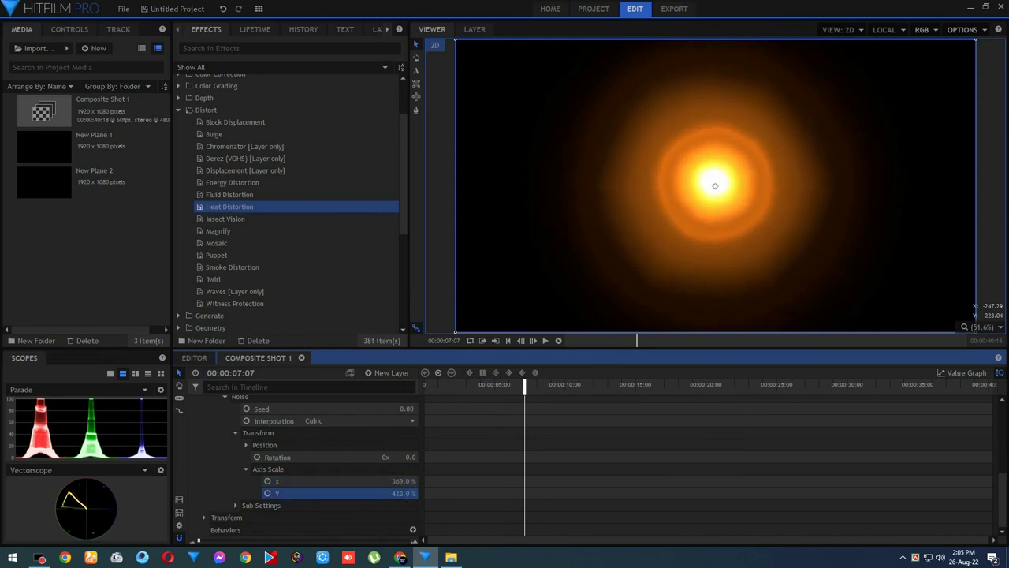
pyautogui.click(511, 389)
pyautogui.moveTo(511, 389); pyautogui.dragTo(500, 387)
pyautogui.click(545, 341)
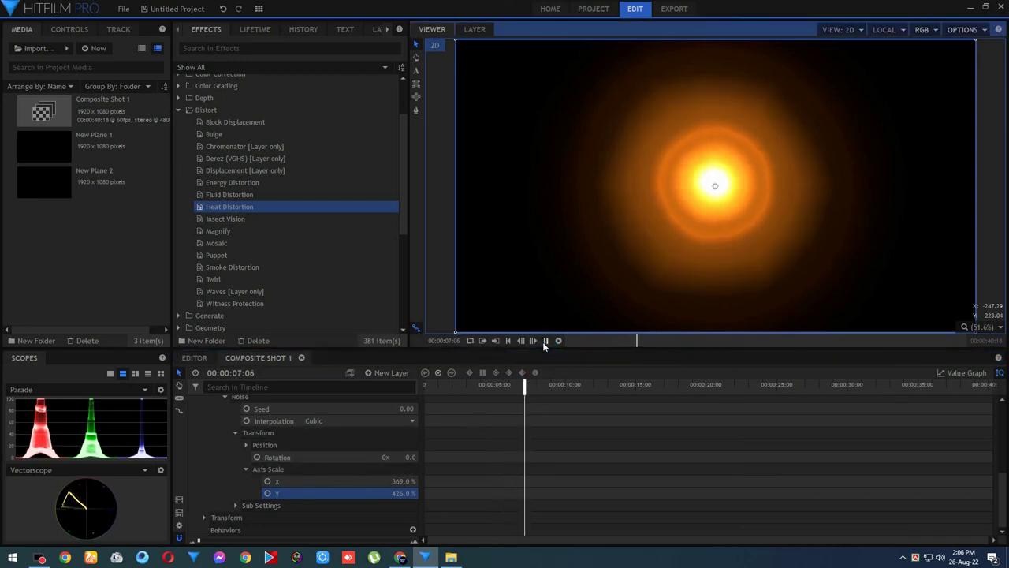
pyautogui.click(545, 341)
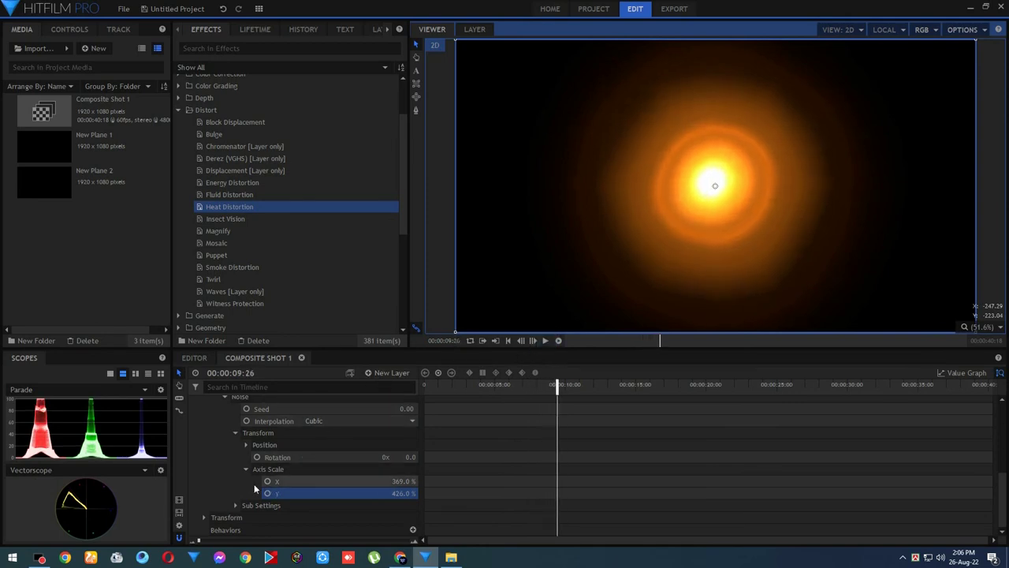
# Step: Find the Bonfire effect and add it to the composite shot as a new layer above the plane
pyautogui.scroll(8, 241, 496)
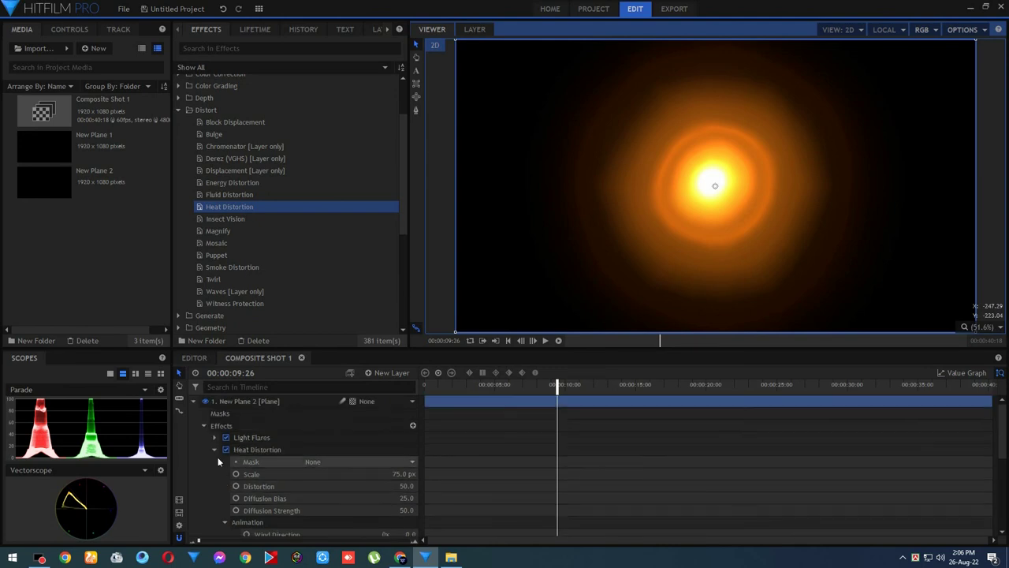
pyautogui.click(214, 449)
pyautogui.click(200, 48)
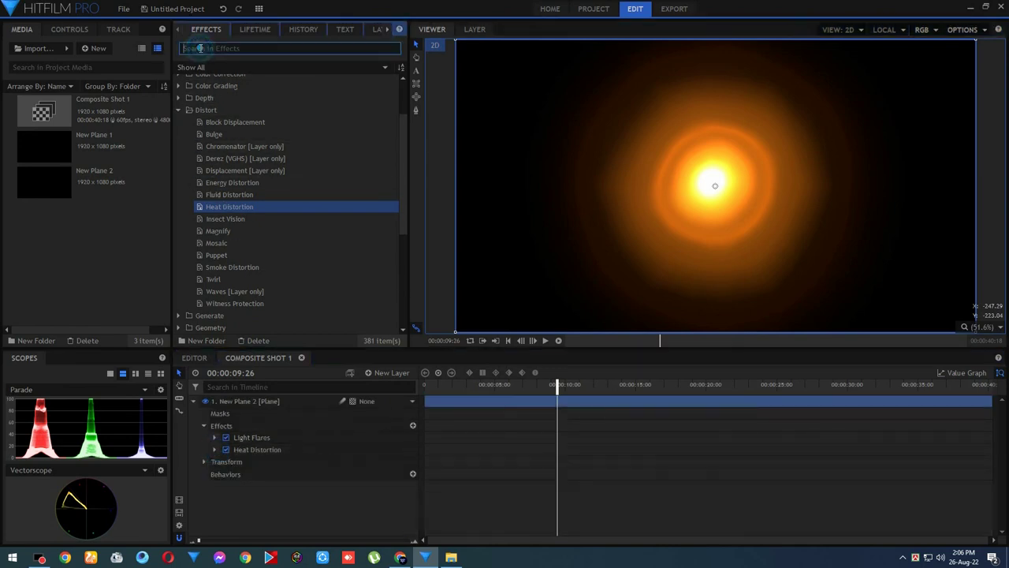
pyautogui.write('bon')
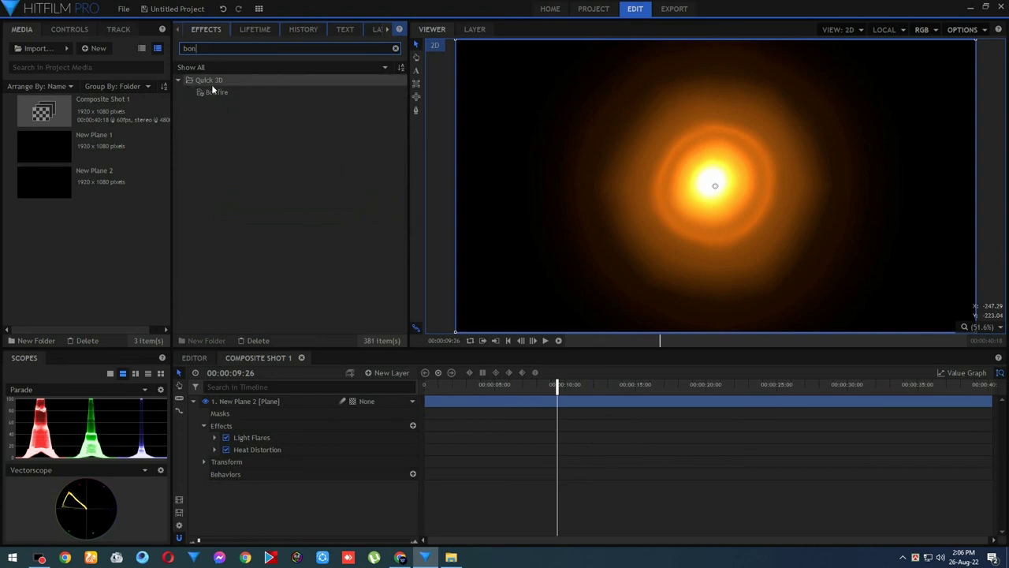
pyautogui.moveTo(211, 91); pyautogui.dragTo(223, 138)
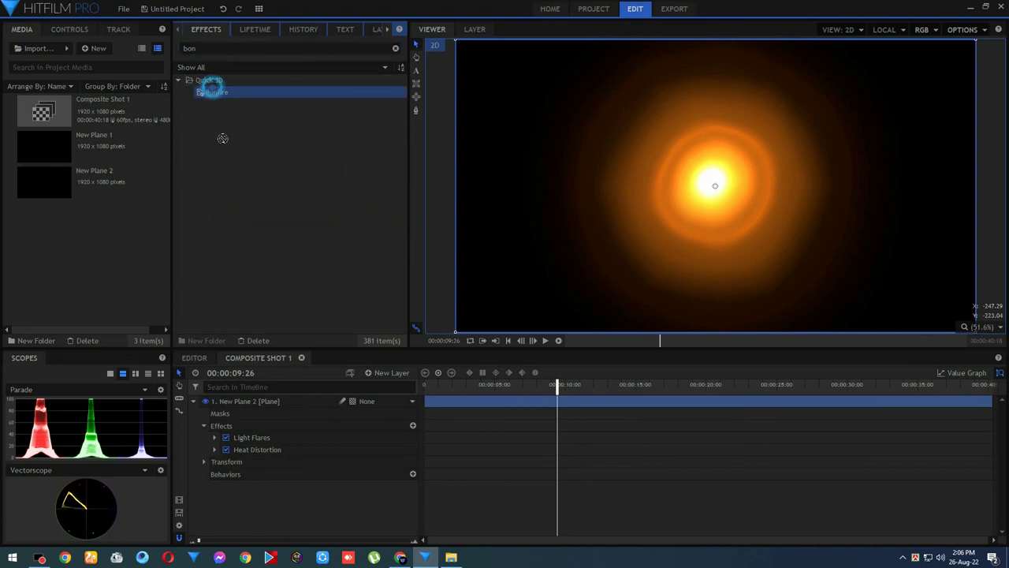
pyautogui.moveTo(270, 392); pyautogui.dragTo(273, 401)
pyautogui.click(194, 413)
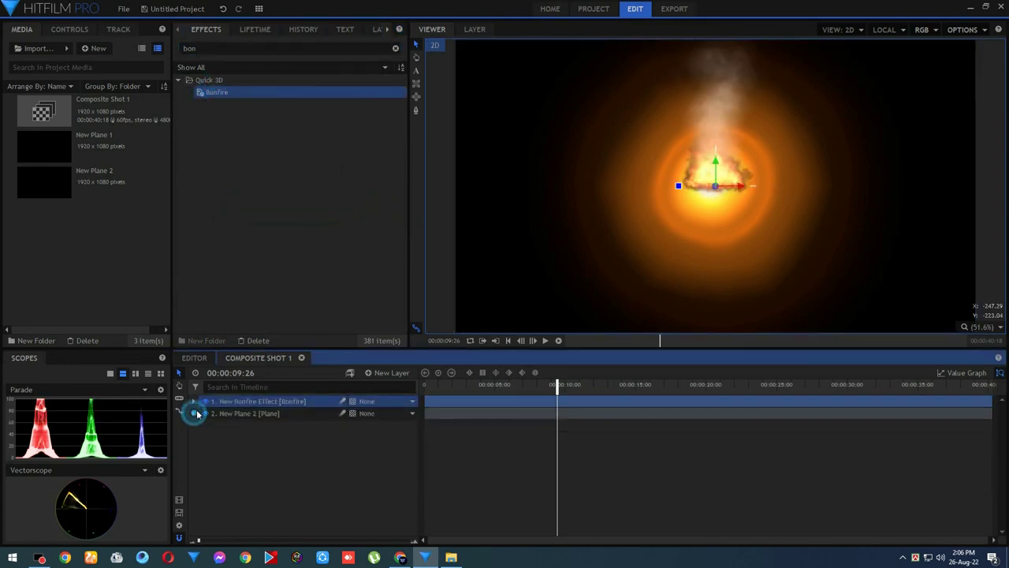
# Step: Rotate the bonfire layer to -84° about X and reposition it over the centre of the flare
pyautogui.click(717, 191)
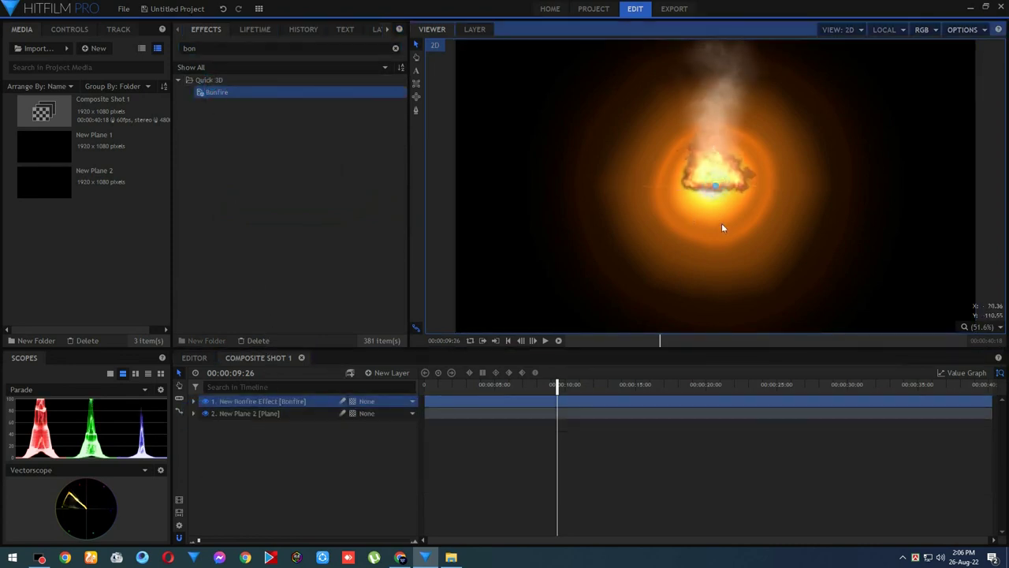
pyautogui.moveTo(719, 165); pyautogui.dragTo(688, 209)
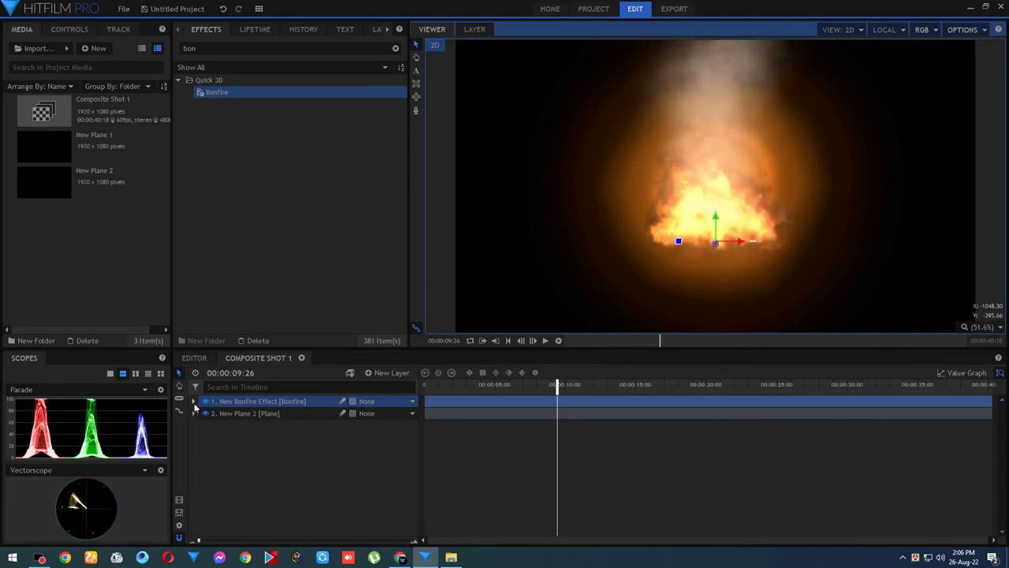
pyautogui.click(194, 401)
pyautogui.click(203, 413)
pyautogui.moveTo(410, 487); pyautogui.dragTo(379, 486)
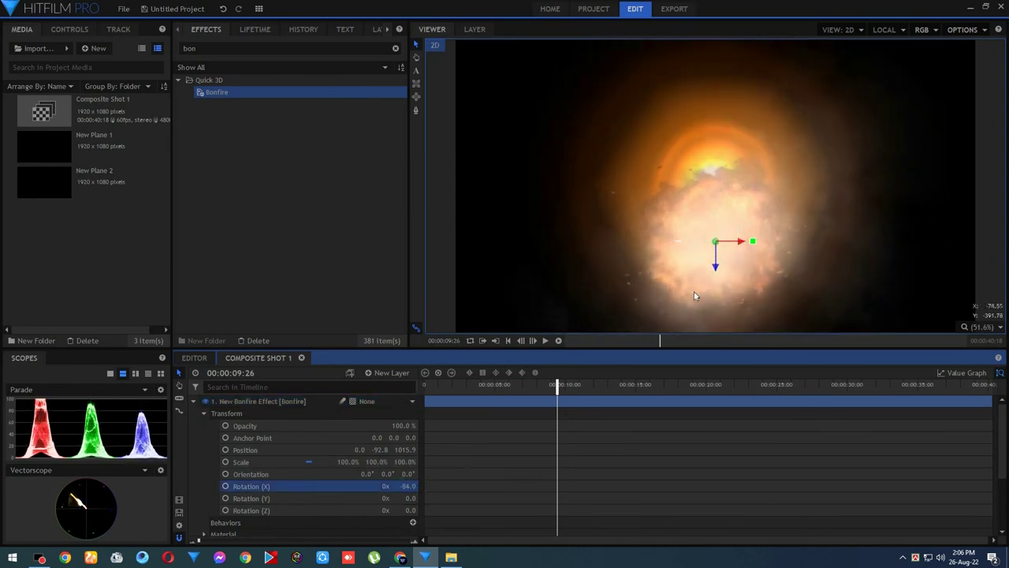
pyautogui.moveTo(715, 244); pyautogui.dragTo(712, 294)
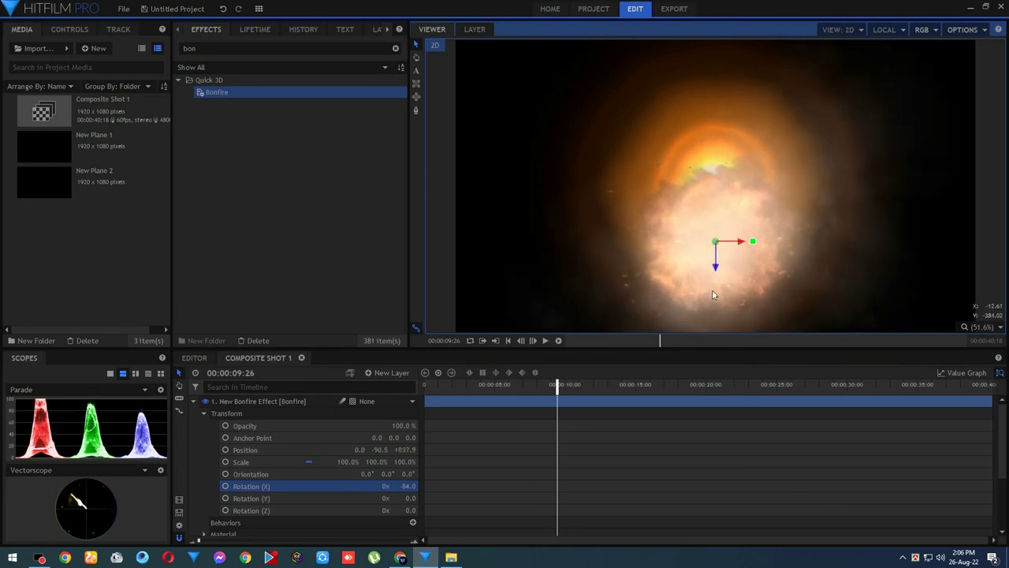
pyautogui.moveTo(717, 247); pyautogui.dragTo(714, 208)
pyautogui.click(204, 413)
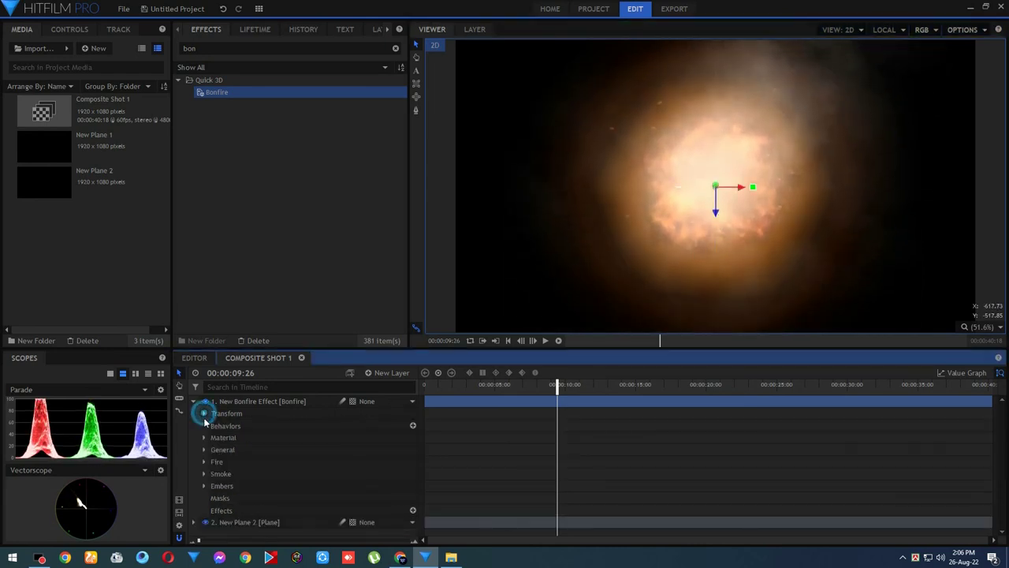
# Step: Deactivate the bonfire's Fire and Smoke components
pyautogui.click(205, 462)
pyautogui.click(411, 474)
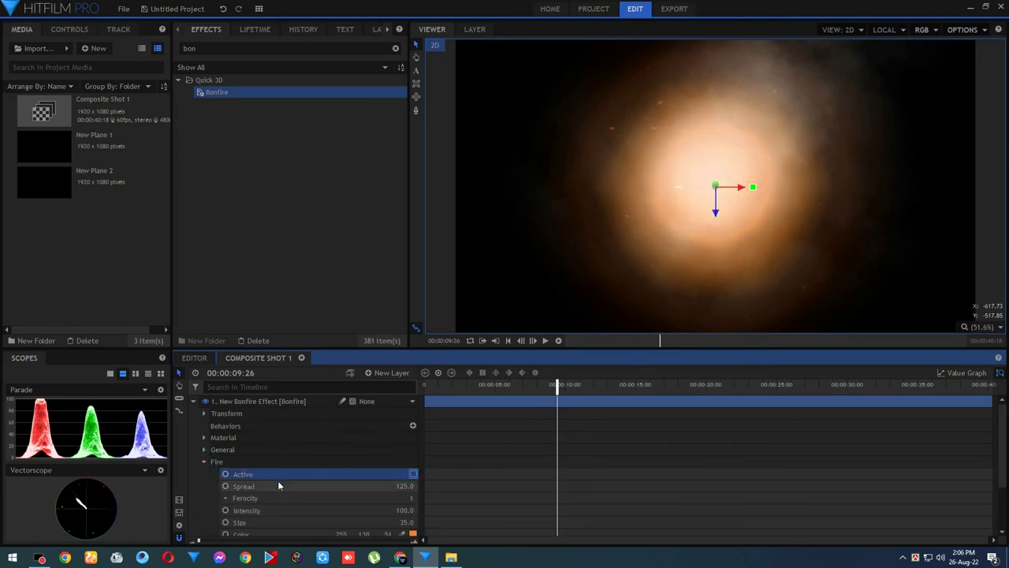
pyautogui.click(204, 461)
pyautogui.click(203, 474)
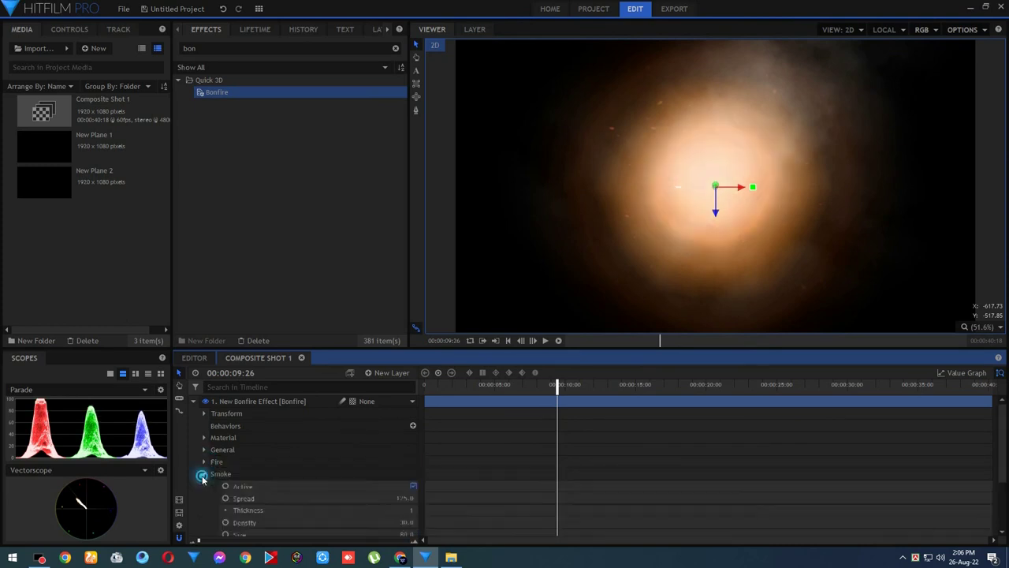
pyautogui.click(412, 487)
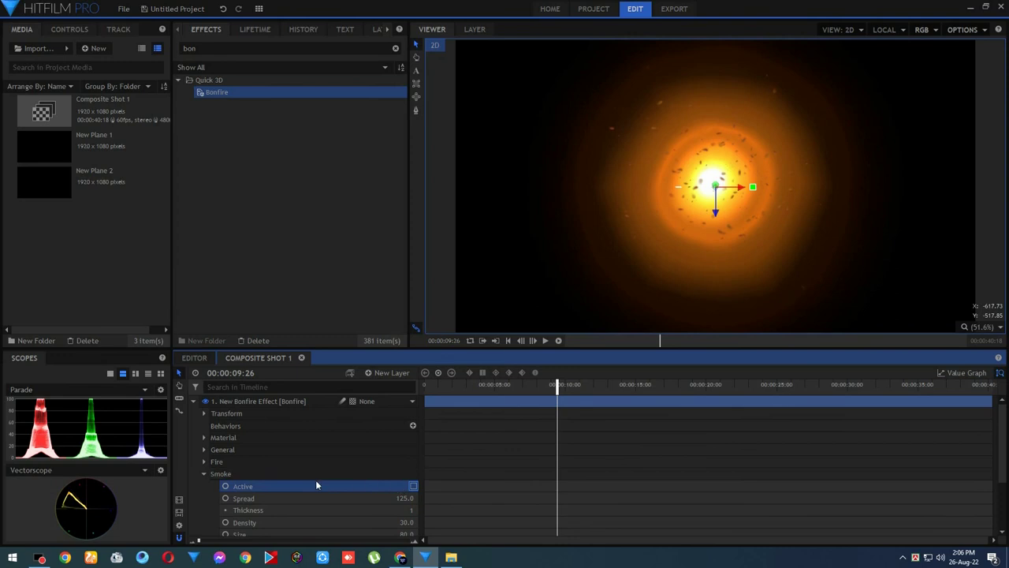
pyautogui.click(203, 473)
# Step: Set the bonfire embers' Spread to 207 and Amount to 132, and reduce their Size
pyautogui.click(204, 485)
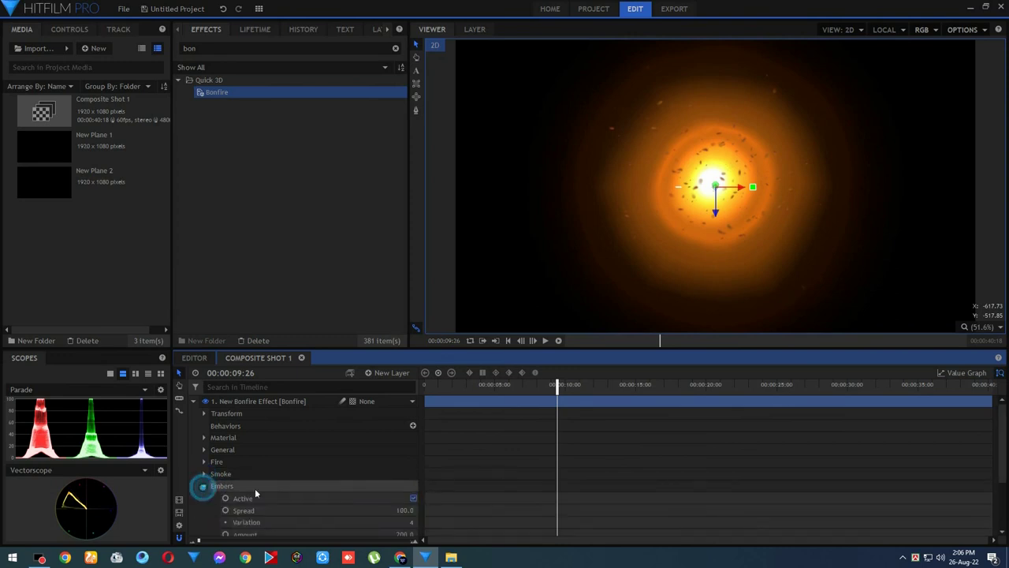
pyautogui.scroll(-1, 249, 490)
pyautogui.moveTo(402, 475); pyautogui.dragTo(412, 475)
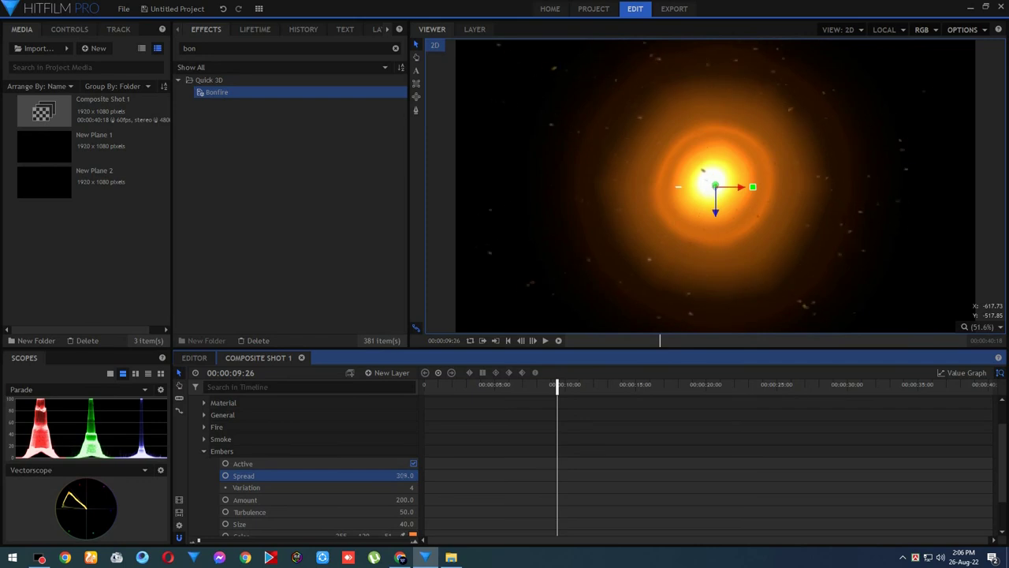
pyautogui.click(405, 499)
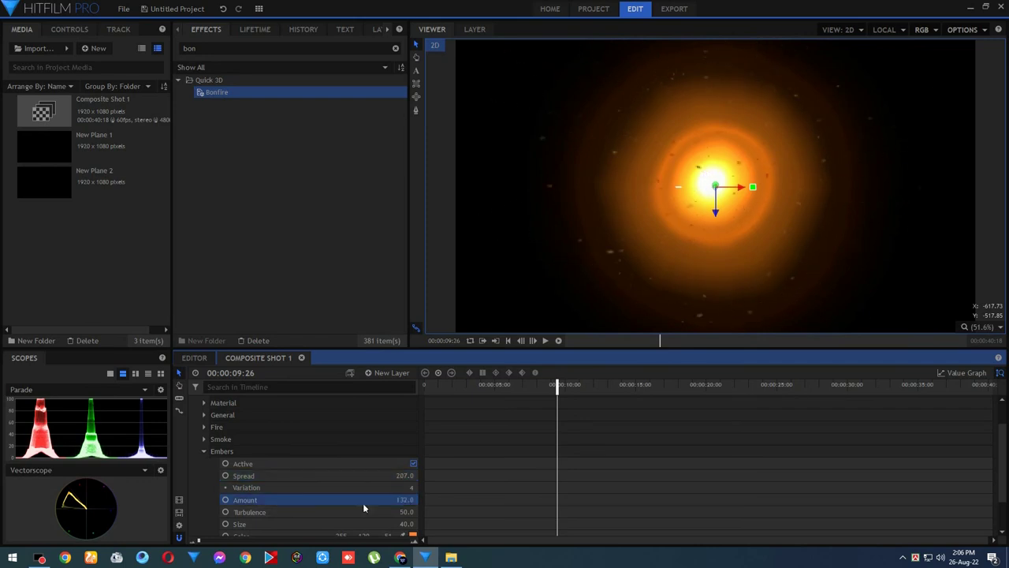
pyautogui.scroll(-1, 365, 508)
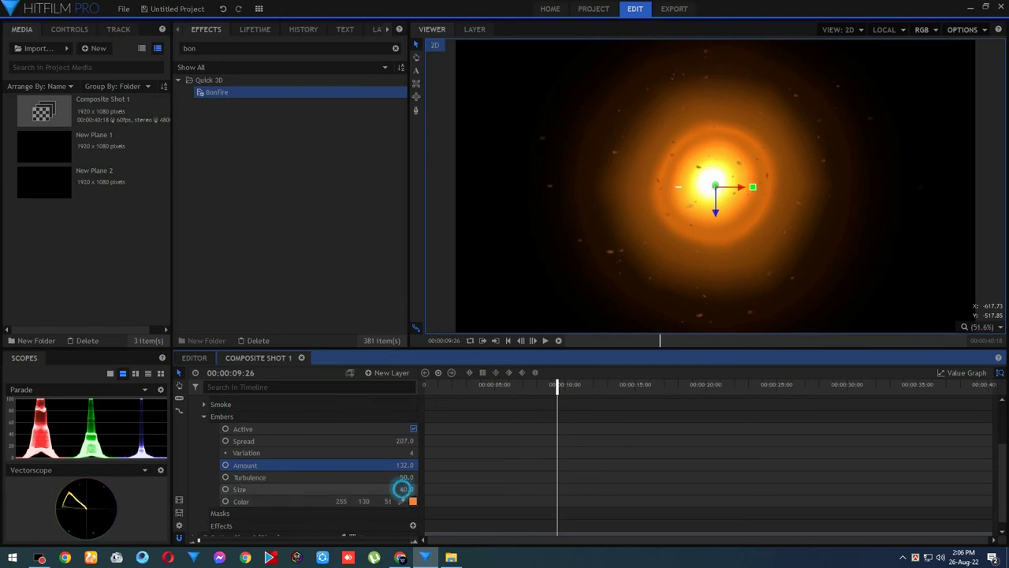
pyautogui.moveTo(401, 489); pyautogui.dragTo(391, 489)
pyautogui.scroll(2, 227, 466)
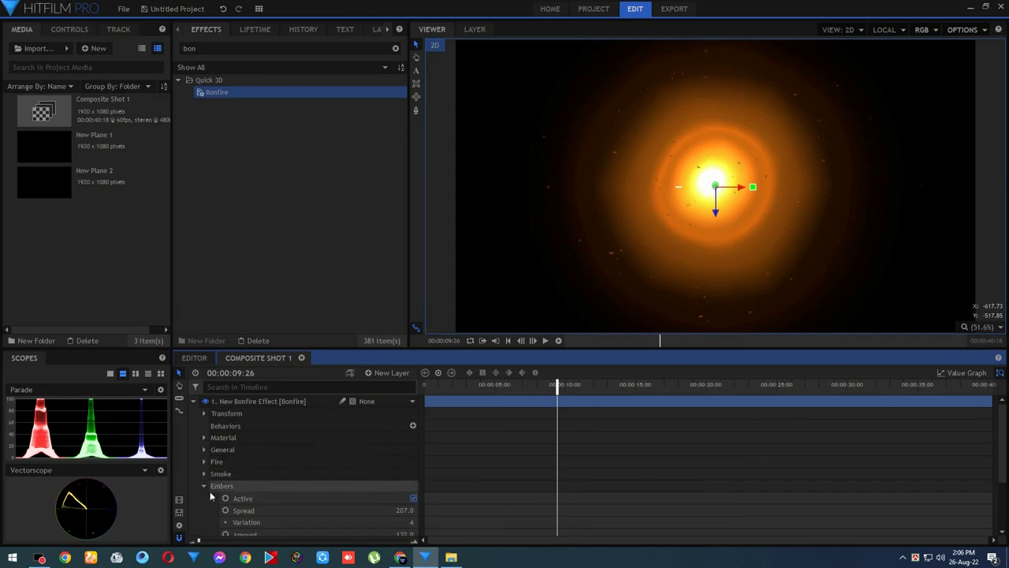
# Step: Nest the bonfire and plane layers together in a new composite shot and return to Composite Shot 1
pyautogui.click(193, 402)
pyautogui.moveTo(255, 462); pyautogui.dragTo(283, 400)
pyautogui.rightClick(283, 400)
pyautogui.click(323, 289)
pyautogui.click(583, 292)
pyautogui.click(265, 359)
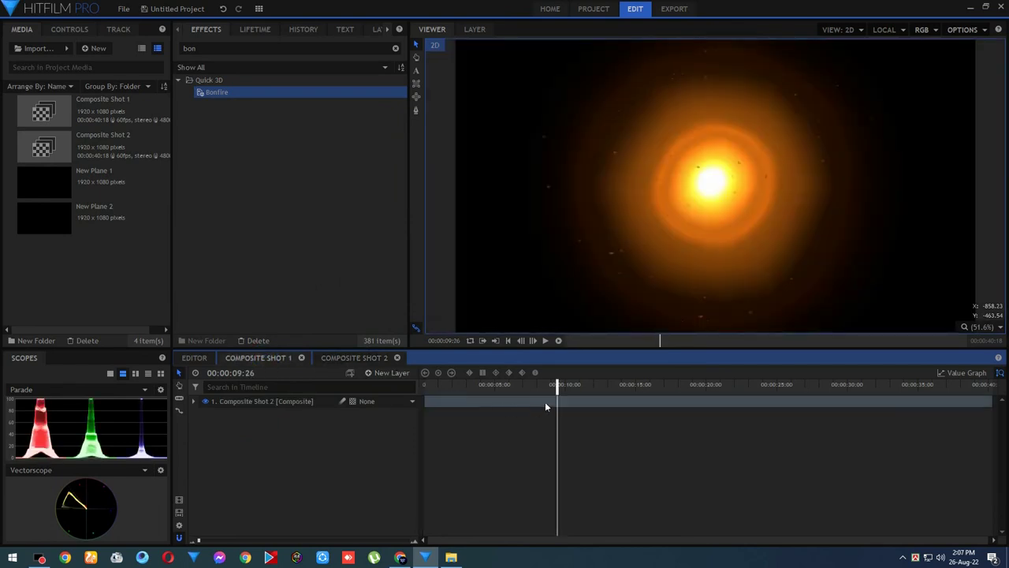
# Step: Play back the nested fire animation from the start of the timeline, stopping near 00:00:12:56
pyautogui.moveTo(554, 387); pyautogui.dragTo(426, 387)
pyautogui.click(546, 341)
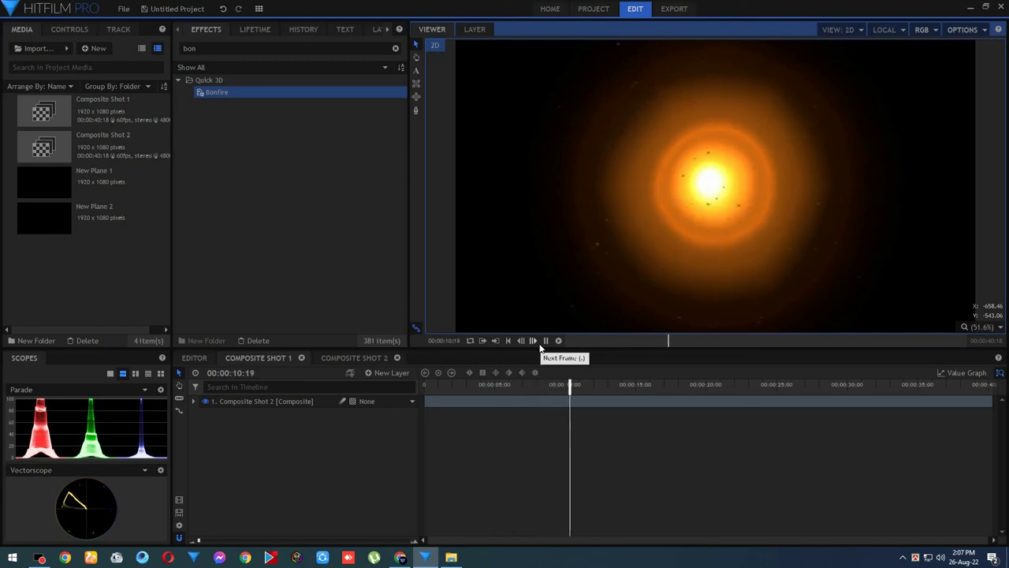
pyautogui.click(601, 384)
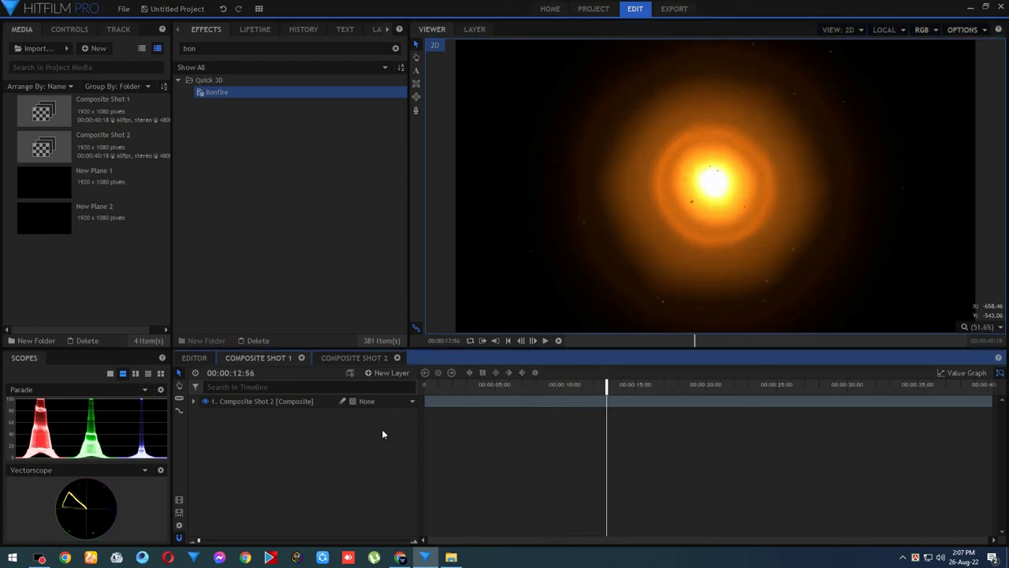
# Step: Add the nested composite shot layer to the export queue
pyautogui.rightClick(268, 400)
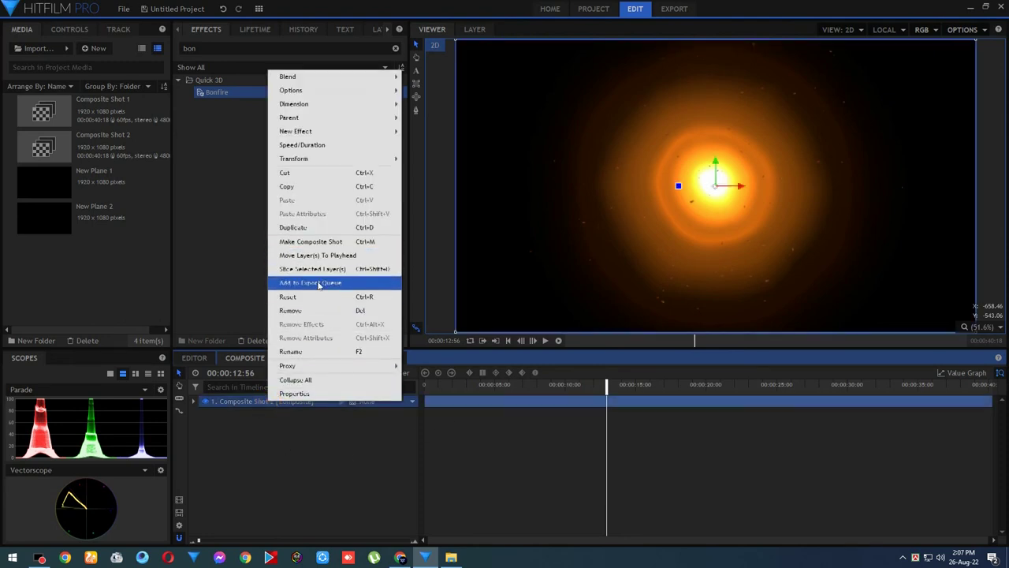
pyautogui.click(317, 284)
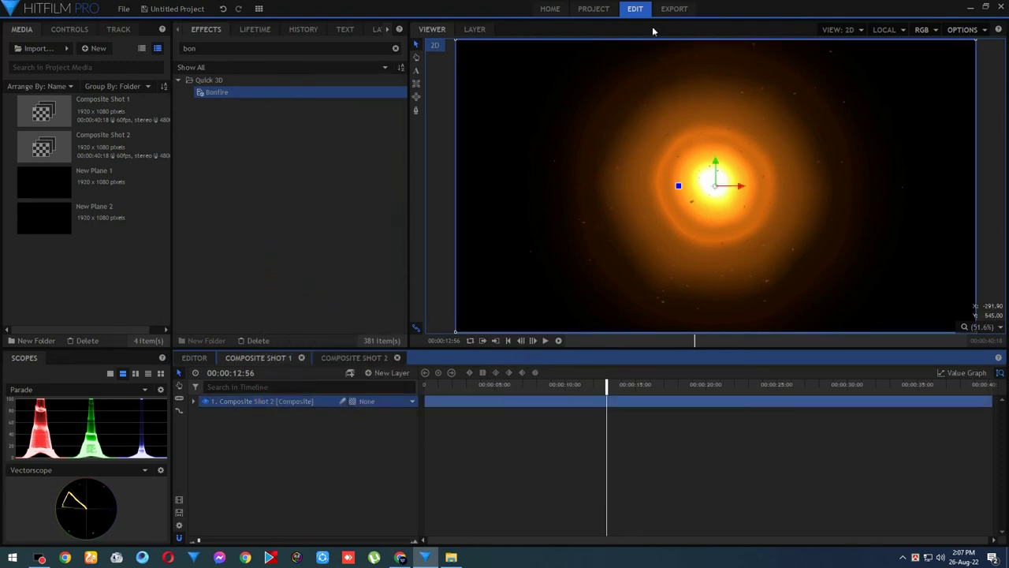